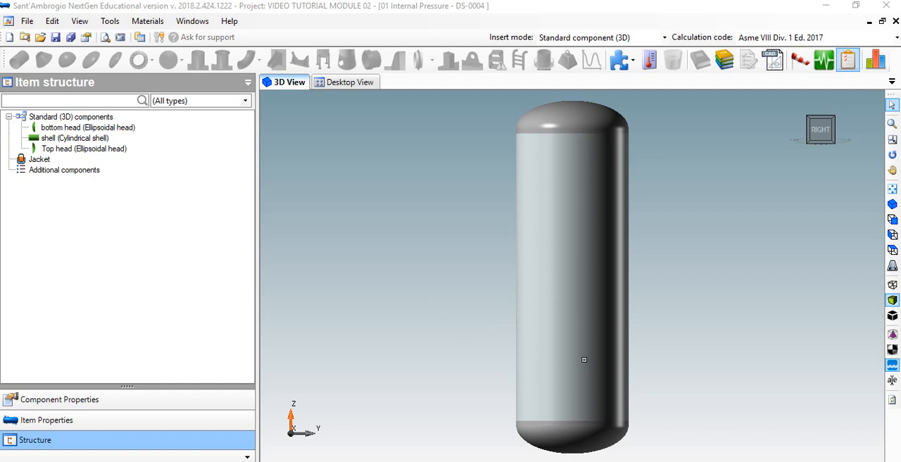
Highlight the vessel's bottom head, top head and cylindrical shell one after another in the 3D model.
click(565, 432)
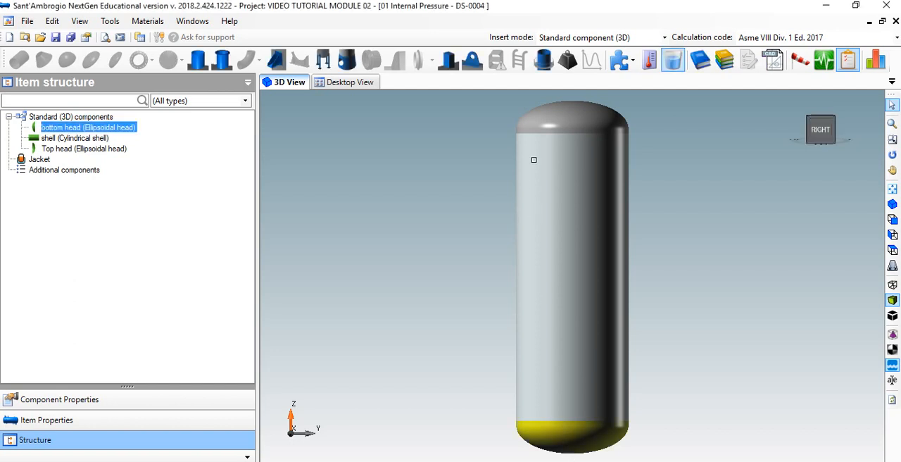
click(564, 125)
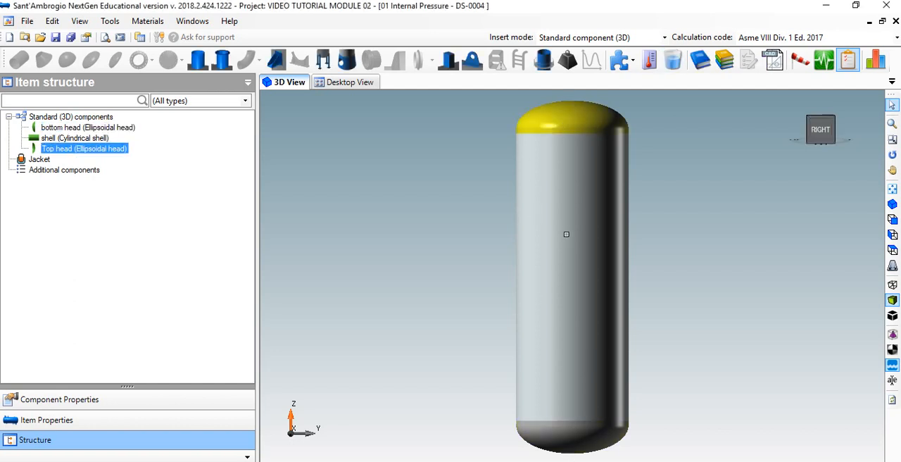
click(567, 233)
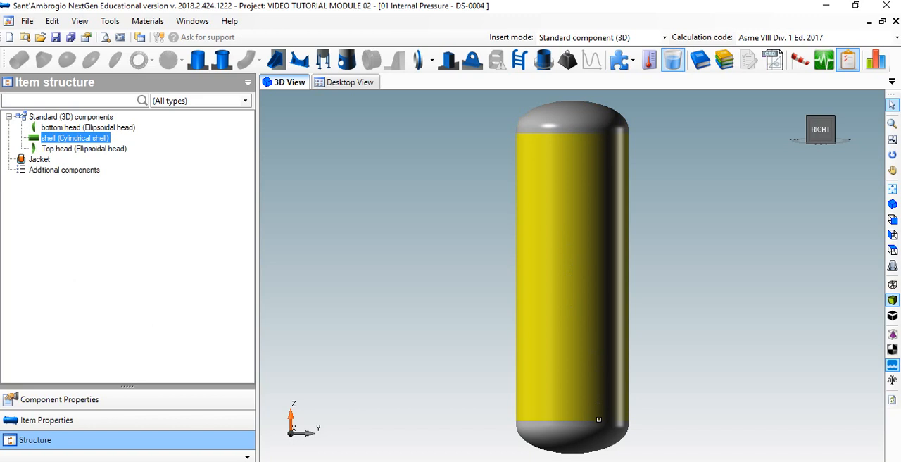
Review the bottom head's general data, design conditions, geometry, liquid level, external loads, weight and reporting properties, and accept them.
click(588, 439)
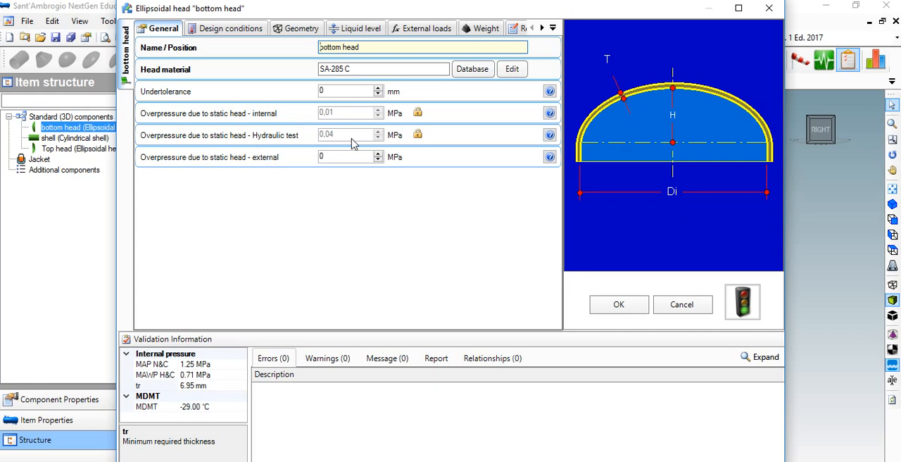
click(232, 29)
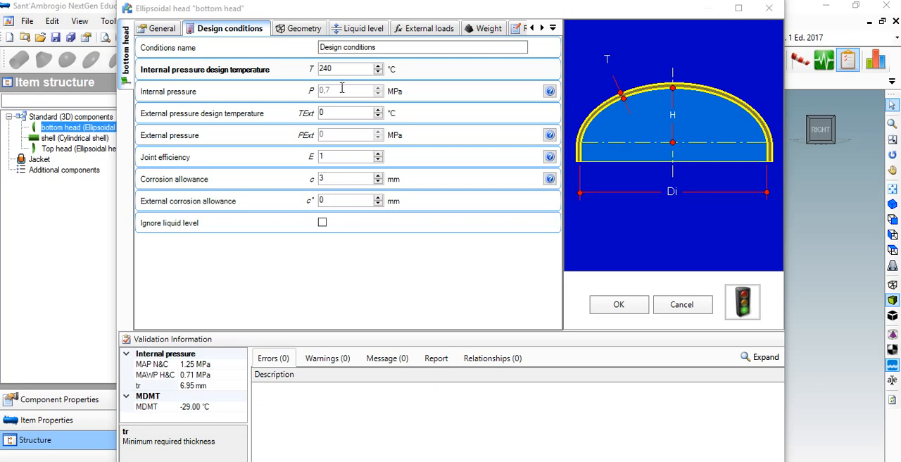
click(303, 31)
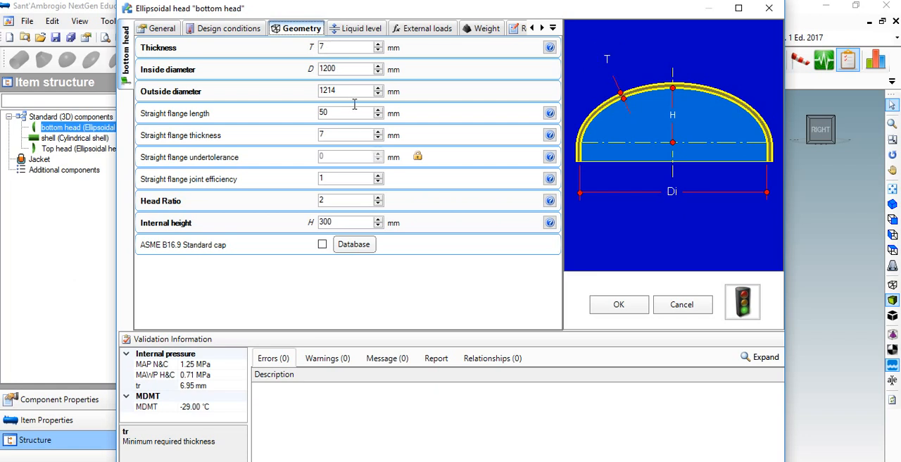
drag(352, 113, 233, 115)
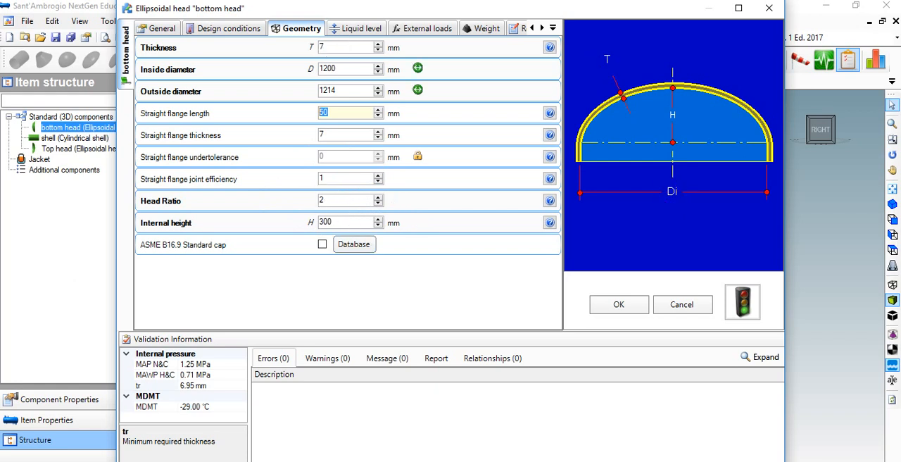
click(357, 28)
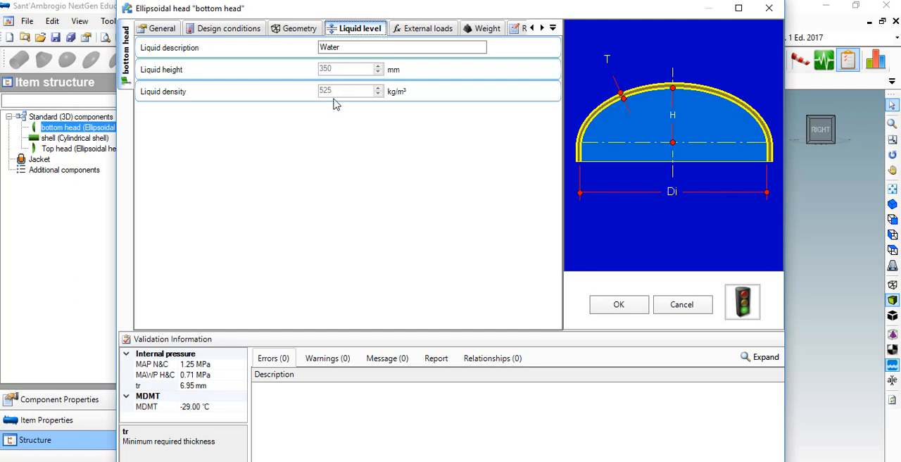
click(427, 31)
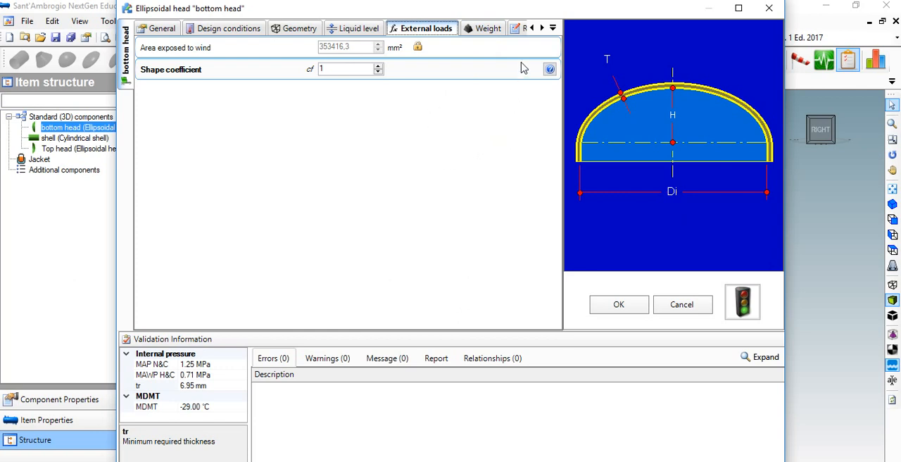
click(476, 31)
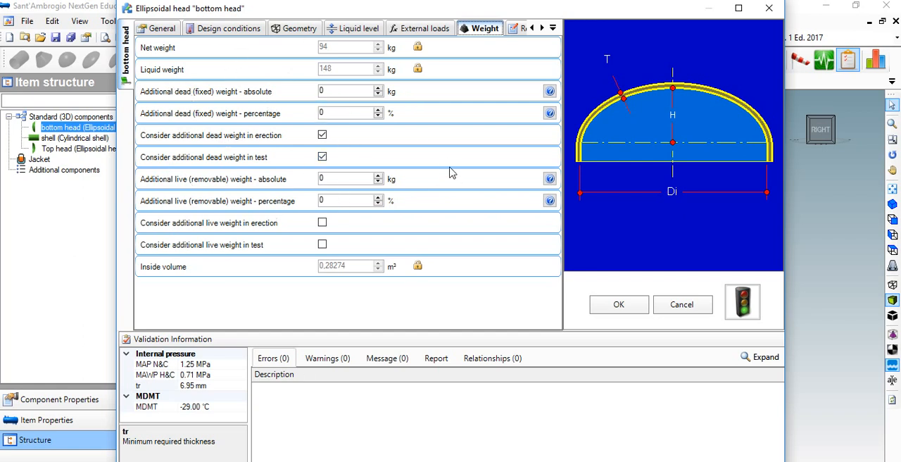
click(508, 30)
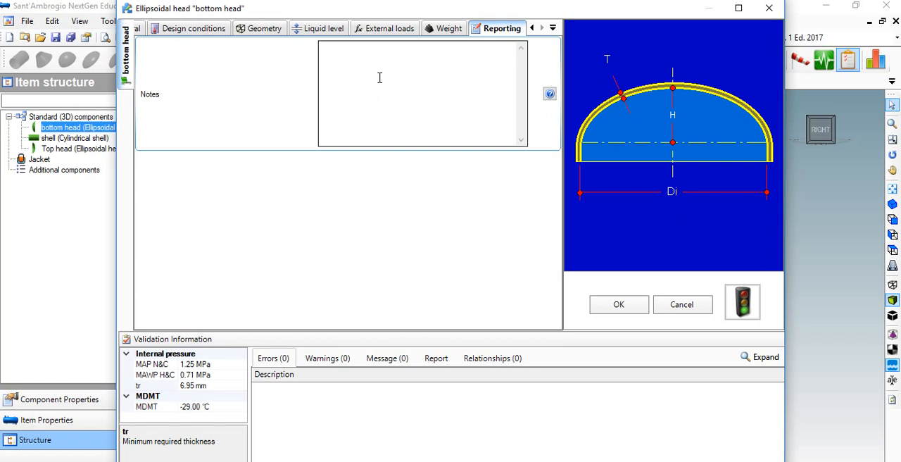
click(619, 307)
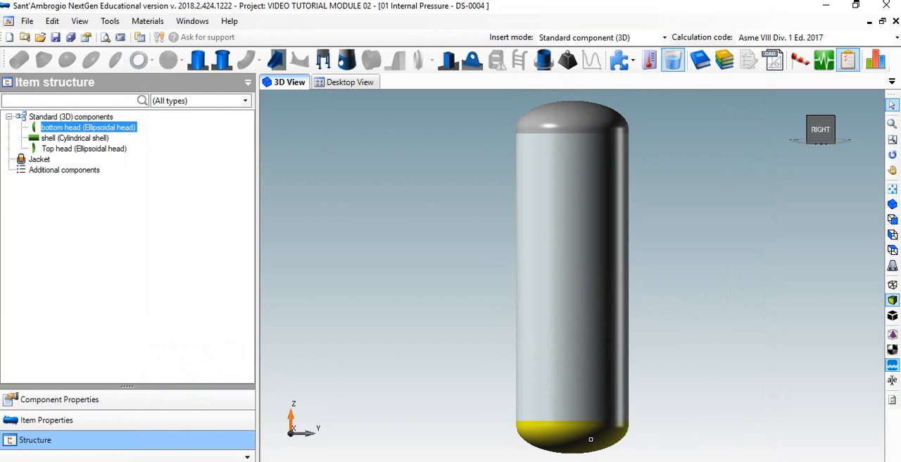
Reopen the bottom head and run its internal pressure check to compare required and adopted thickness.
double_click(575, 439)
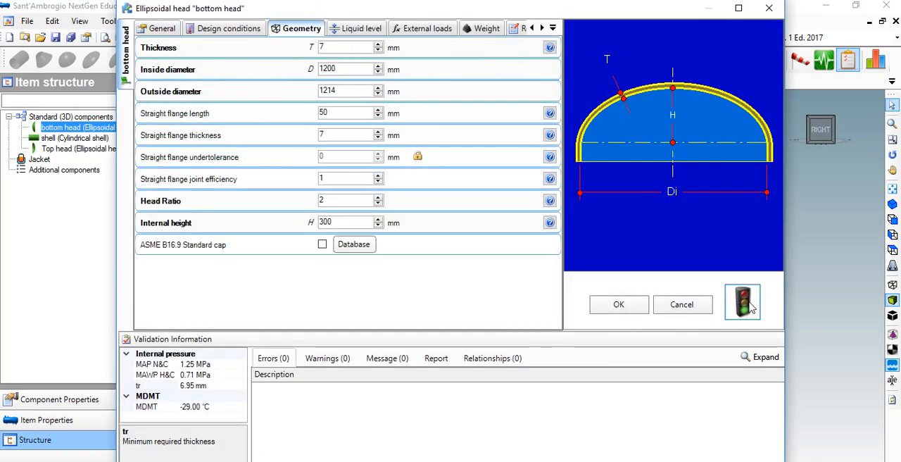
click(748, 304)
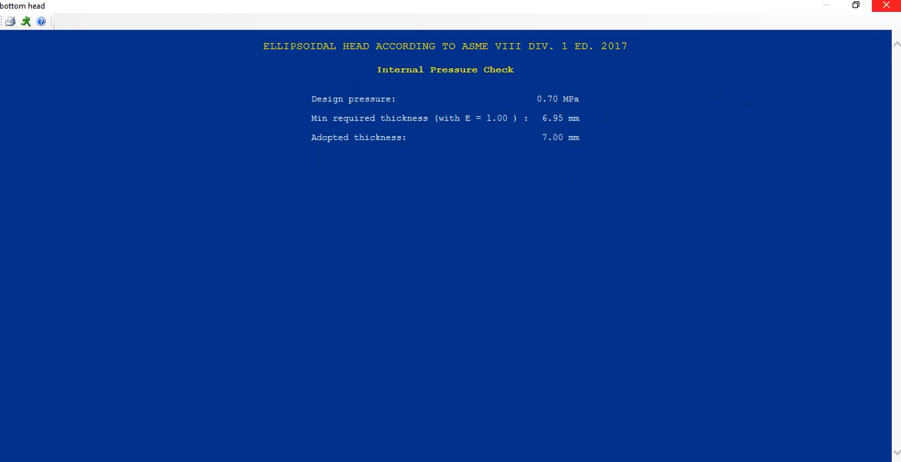
click(886, 5)
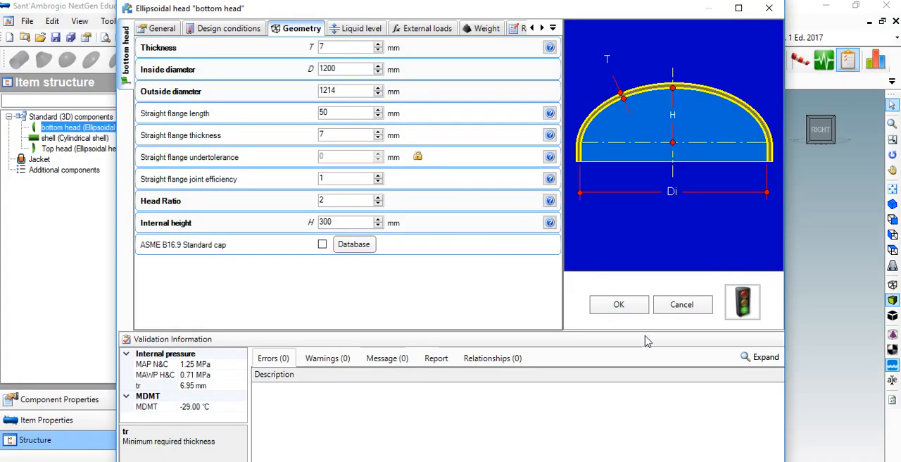
click(619, 306)
Review the cylindrical shell's general data, design conditions with joint efficiency, geometry, liquid level, ligaments, external loads and weight.
click(569, 404)
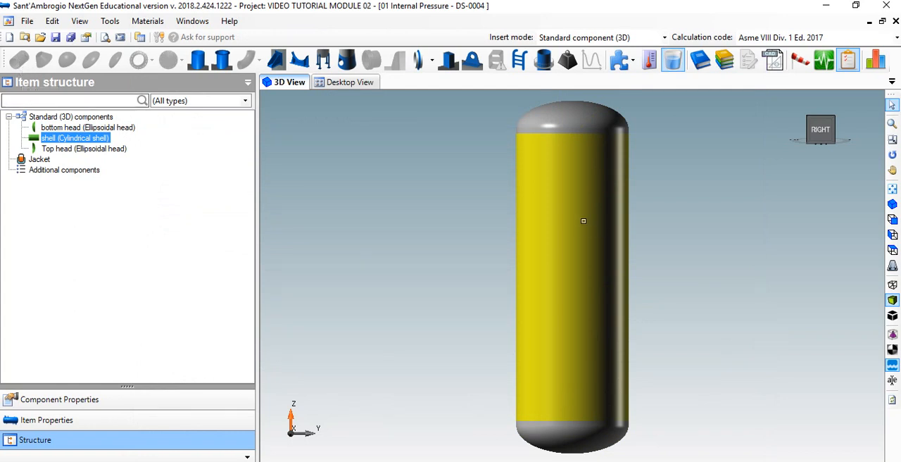
double_click(583, 341)
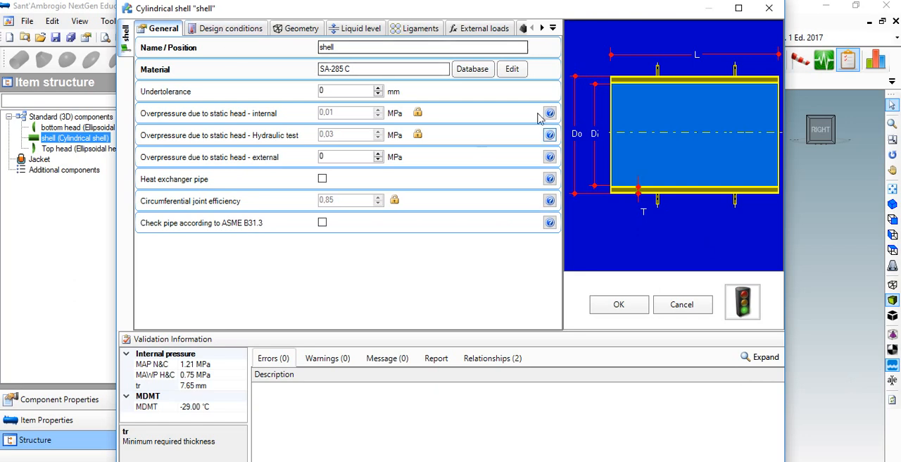
click(239, 29)
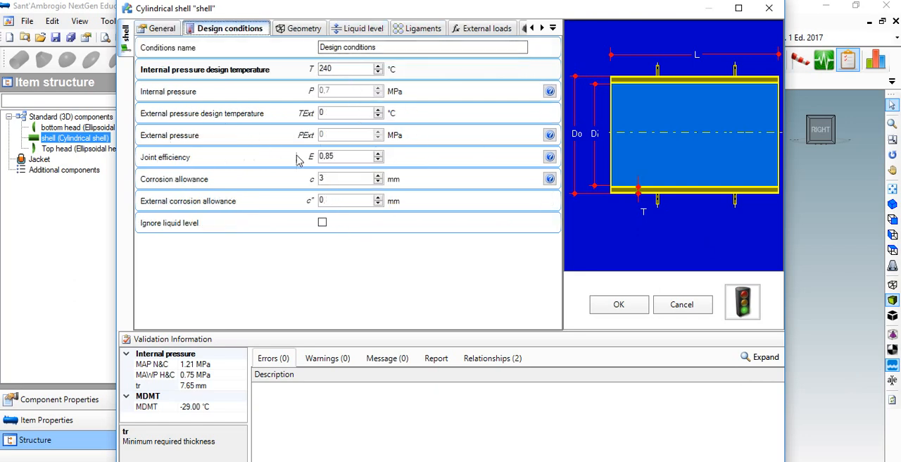
drag(340, 162, 247, 156)
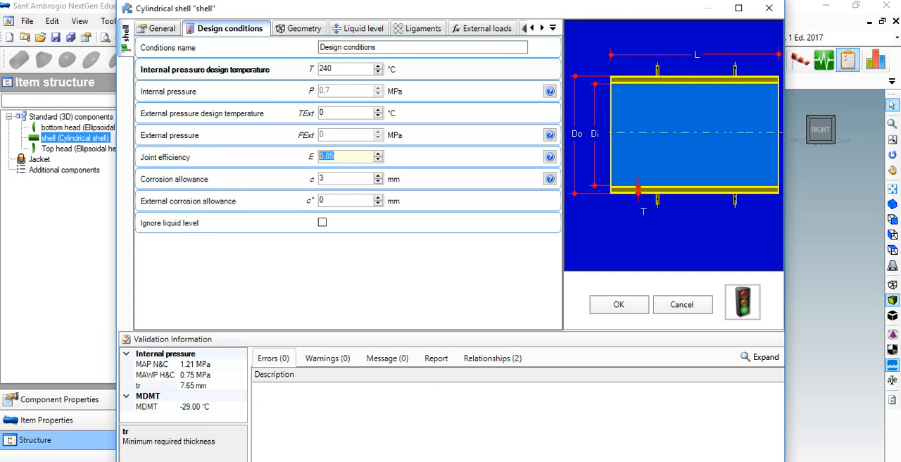
click(462, 442)
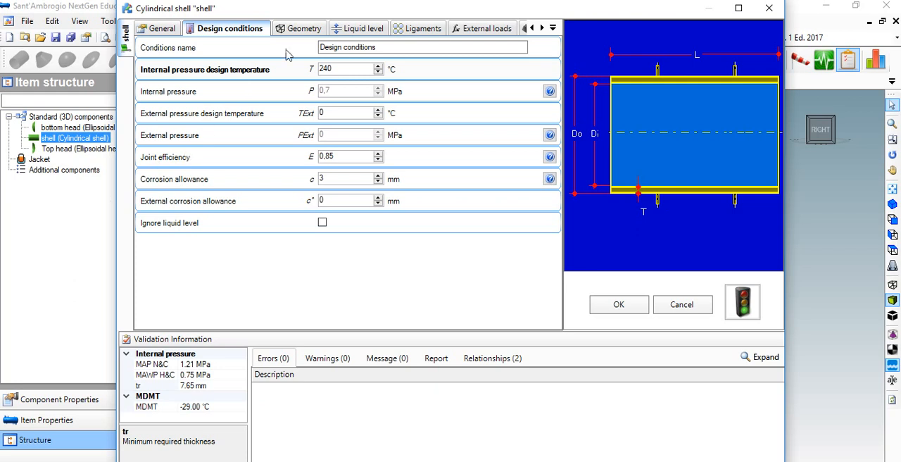
click(316, 28)
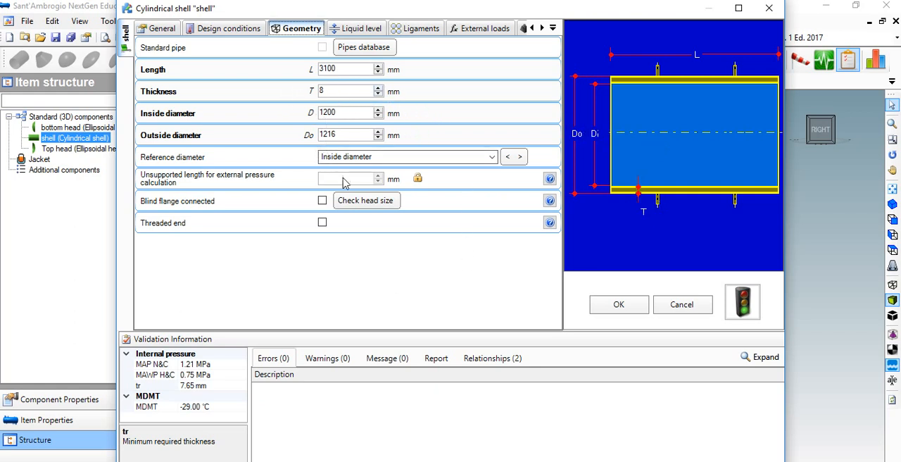
click(376, 28)
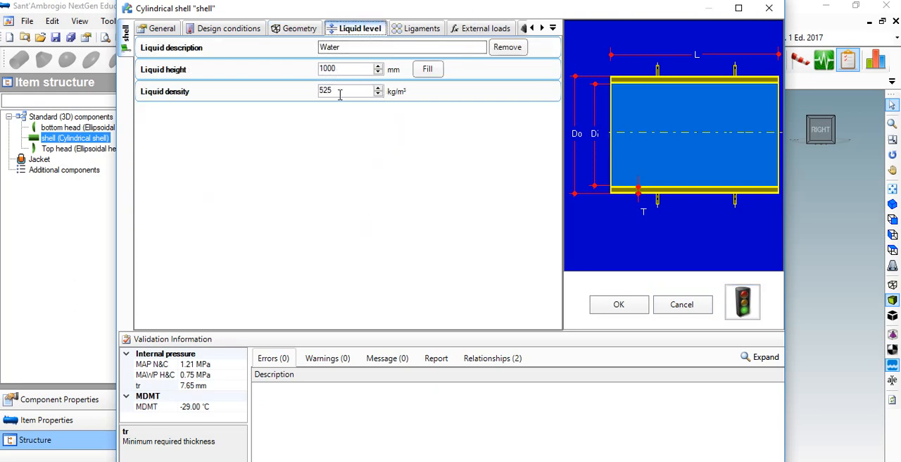
click(420, 29)
click(479, 30)
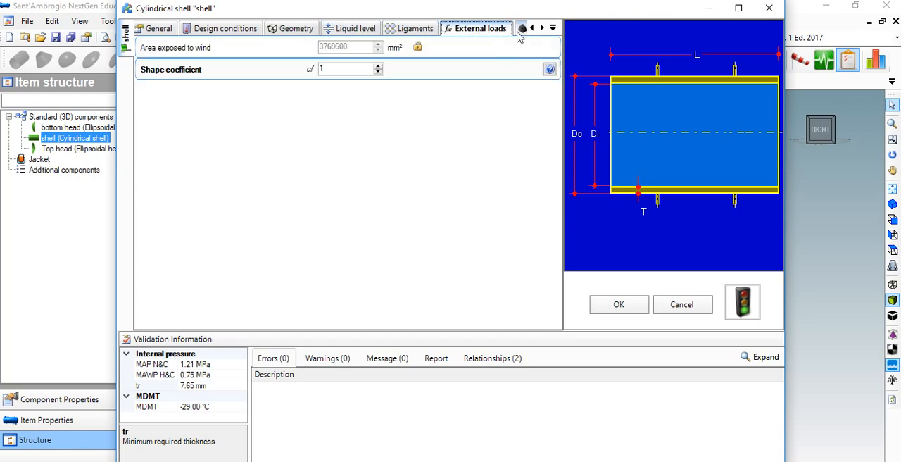
click(521, 30)
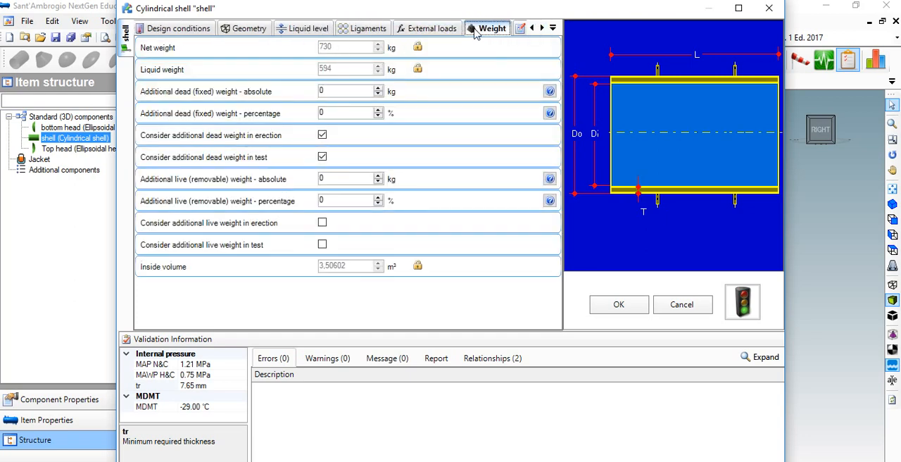
Run the shell's internal pressure check to compare required and adopted thickness, and accept the shell's properties.
click(743, 303)
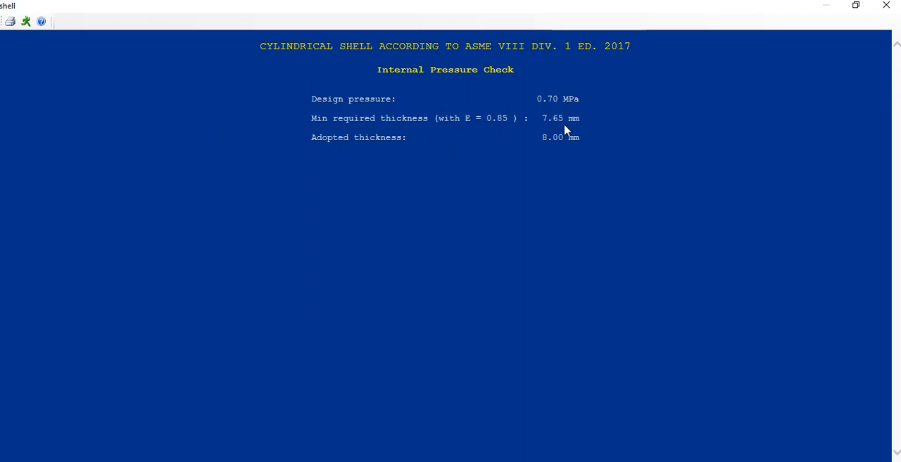
click(884, 7)
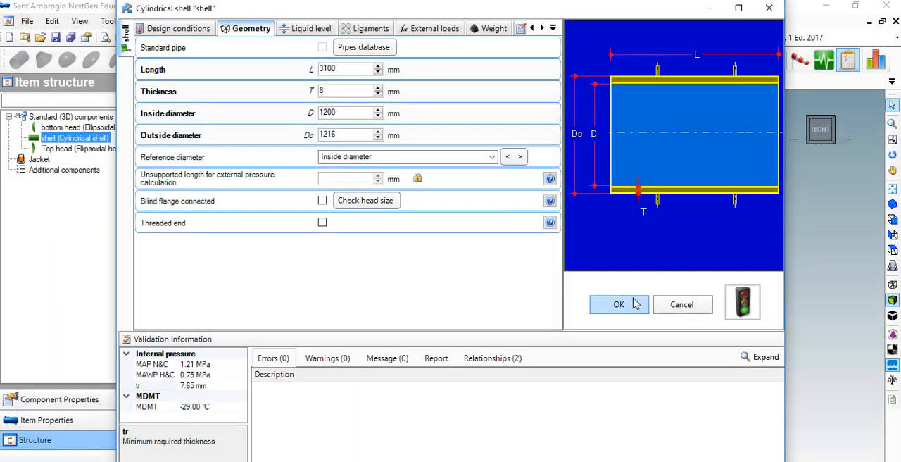
click(634, 303)
Review the top head's general data, design conditions, geometry, external loads, weight and reporting properties, and accept them.
click(576, 124)
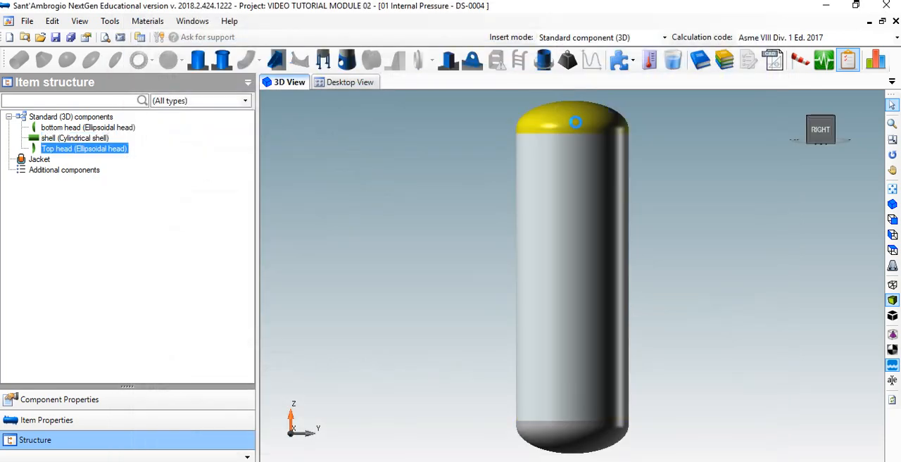
double_click(576, 124)
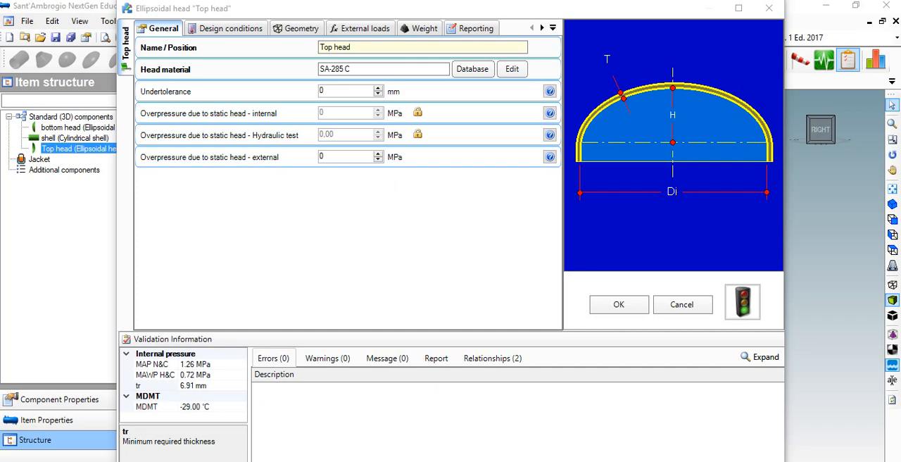
click(239, 28)
click(299, 29)
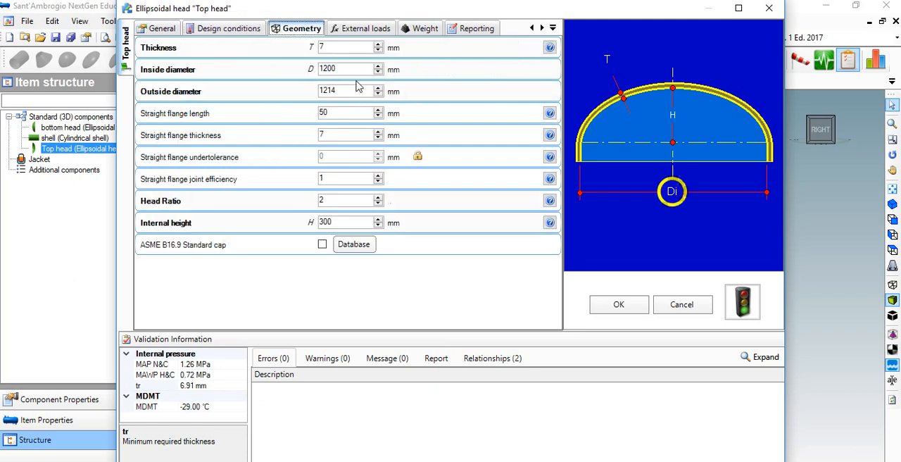
click(359, 28)
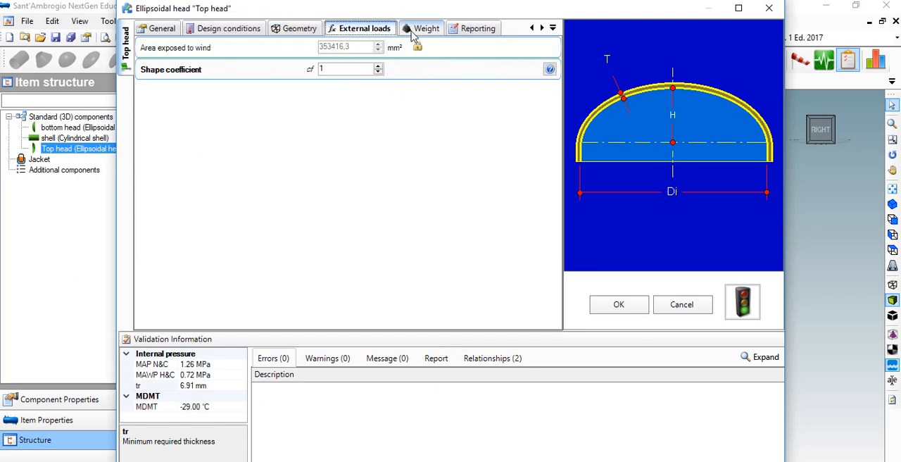
click(420, 28)
click(472, 30)
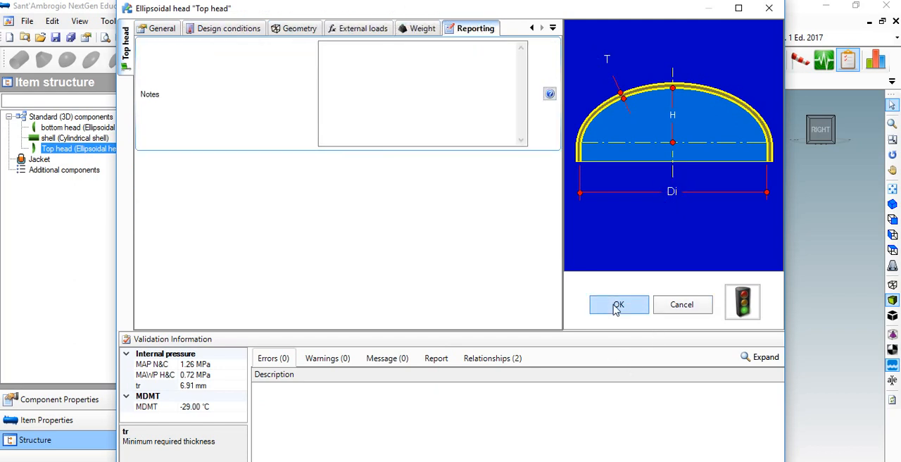
click(614, 307)
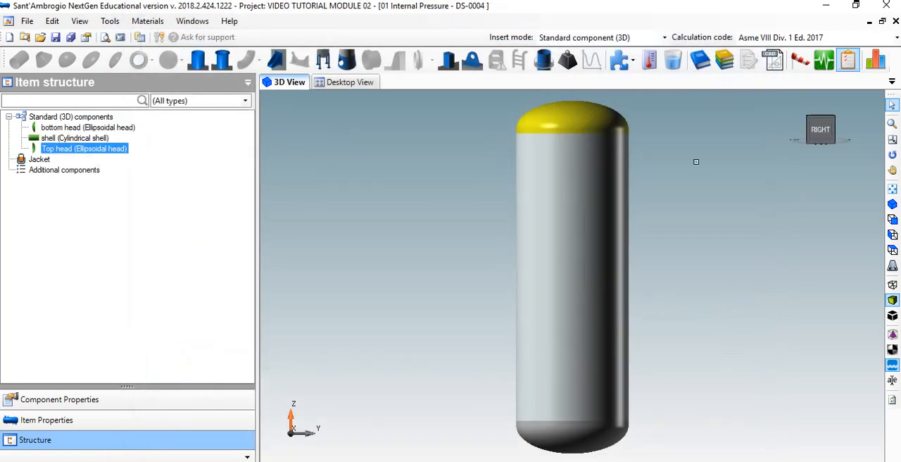
Generate the English item report for all components under Design conditions, in both metric and customary units, without a custom logo.
click(726, 64)
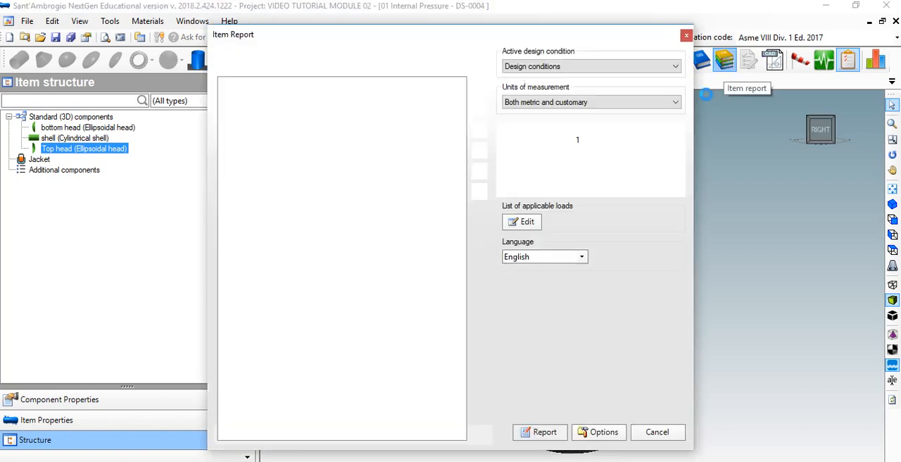
click(248, 68)
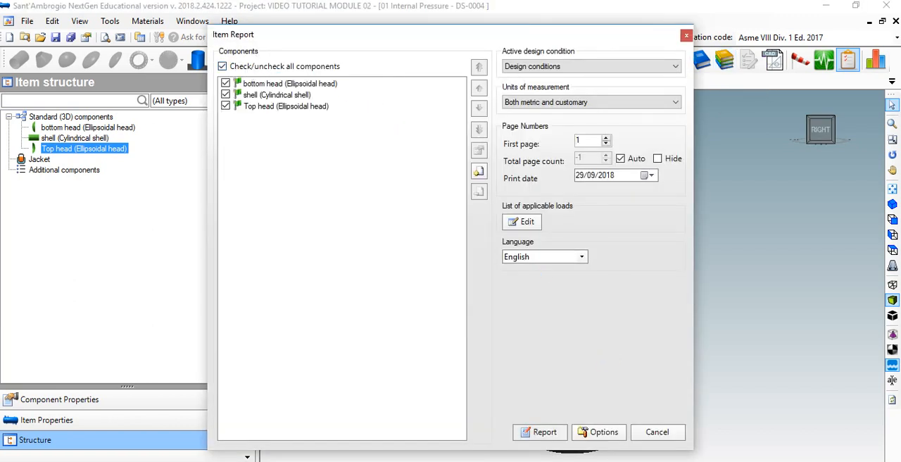
click(553, 432)
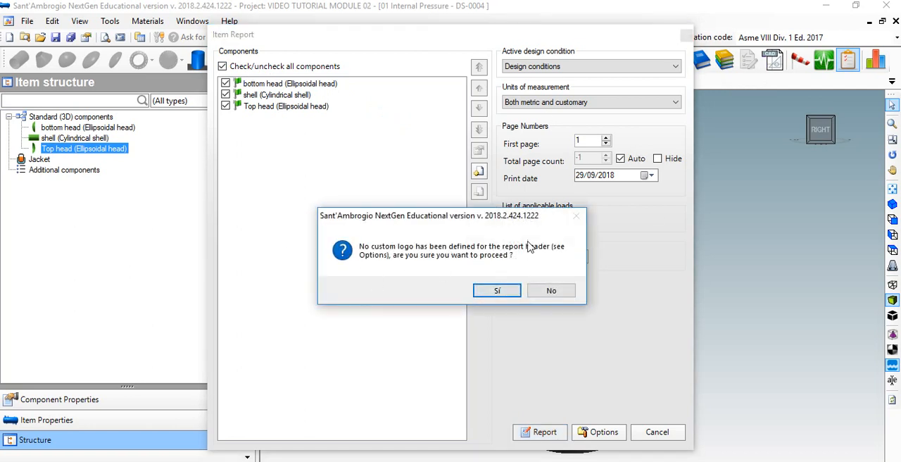
click(512, 291)
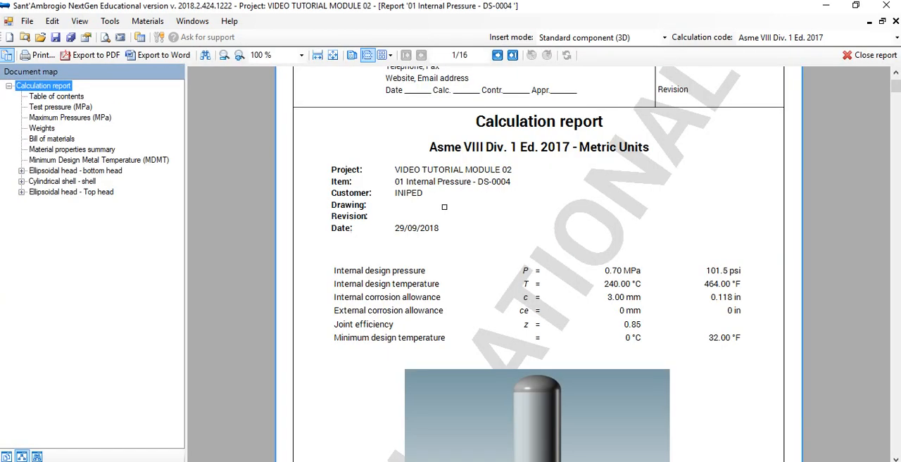
Expand the report outline for both heads and the shell, and examine the bottom head's design data, geometry and internal pressure calculation.
scroll(597, 253, down, 20)
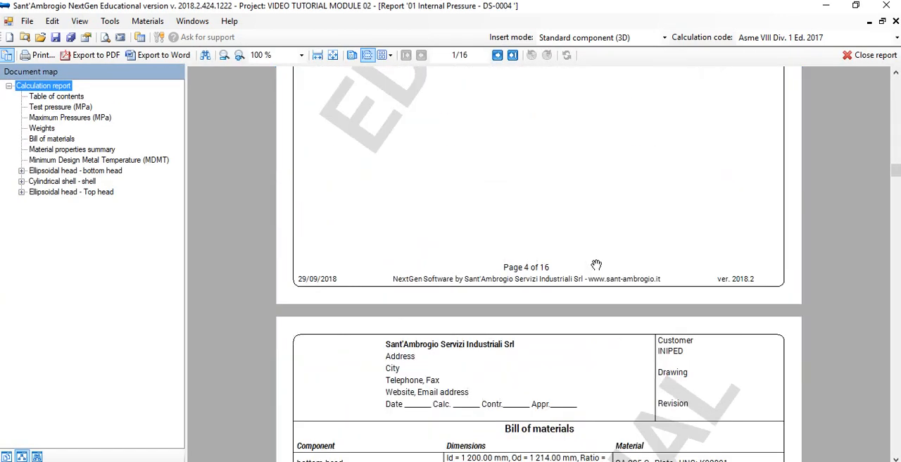
drag(896, 236, 888, 164)
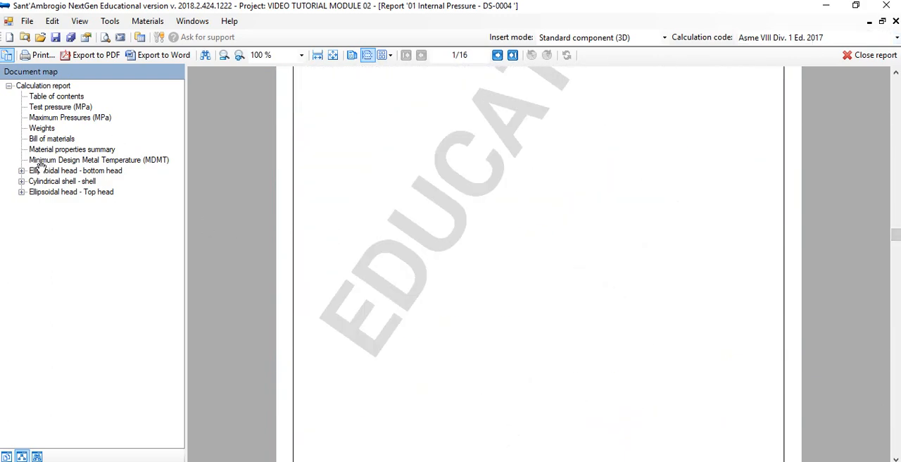
click(44, 170)
click(21, 171)
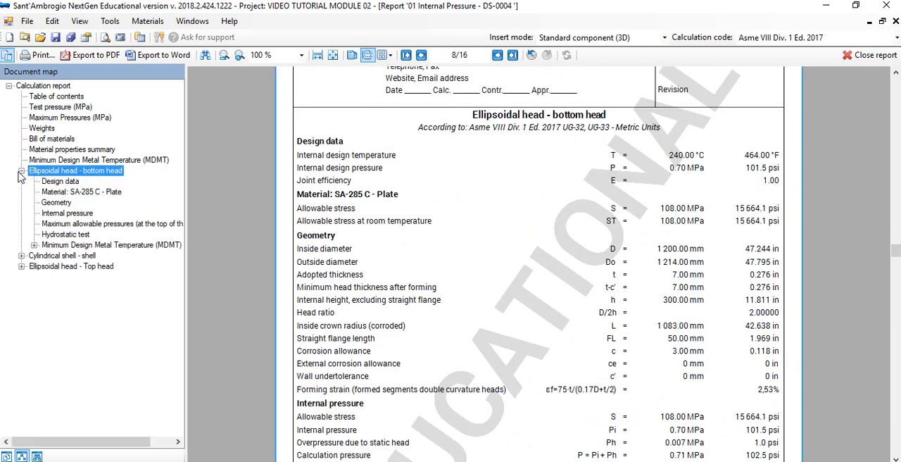
click(22, 256)
click(22, 341)
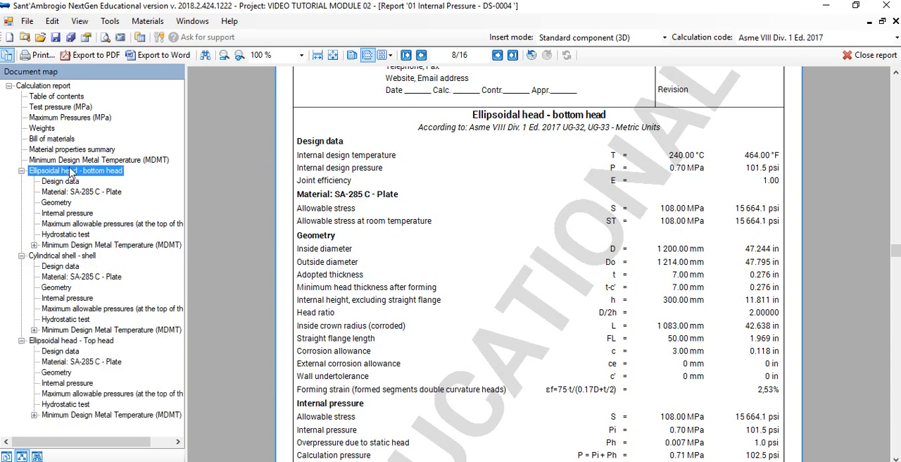
scroll(655, 258, down, 6)
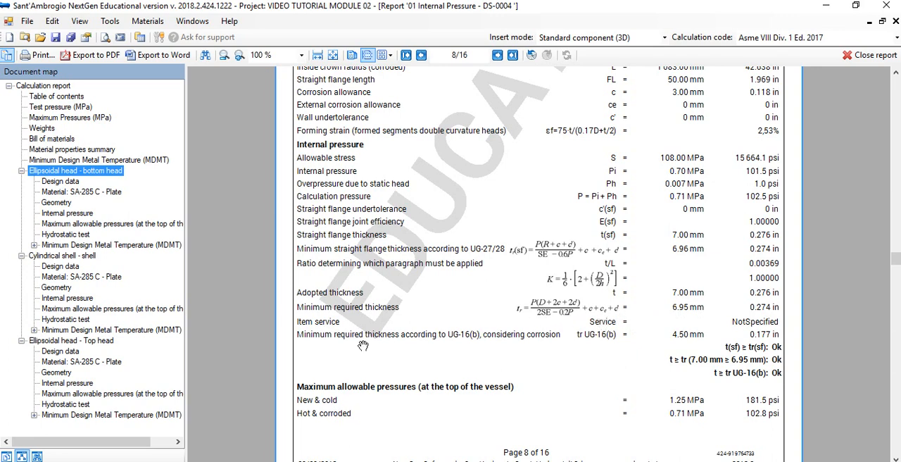
Examine the cylindrical shell's report section, comparing the UG-27 and UG-16(b) required thicknesses with the adopted thickness.
click(65, 257)
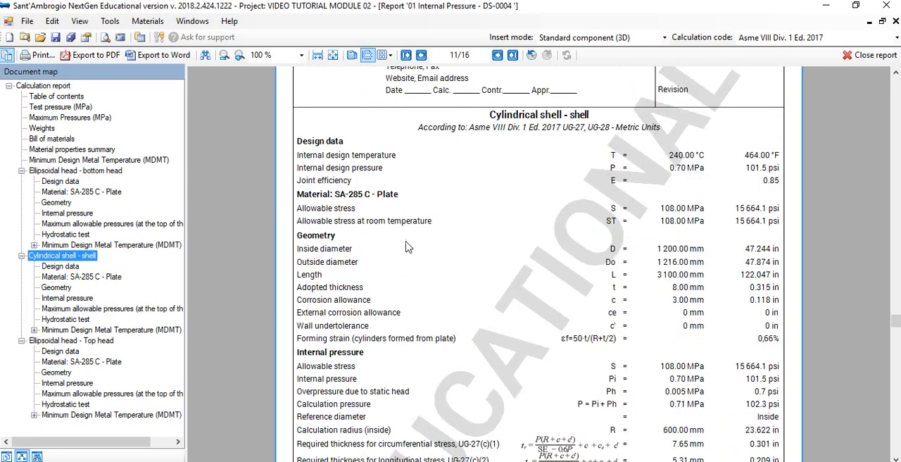
scroll(664, 210, down, 10)
scroll(661, 186, up, 3)
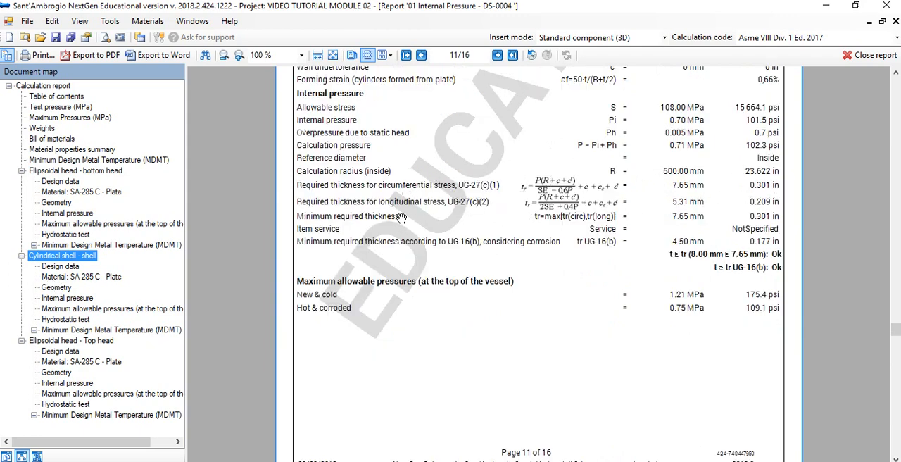
Examine the top head's internal pressure calculation and maximum allowable pressures in the report, and close the report.
click(99, 341)
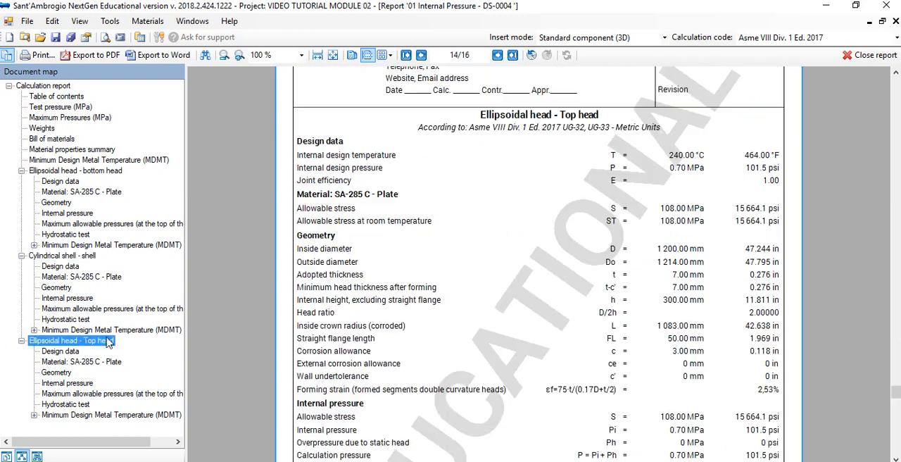
scroll(695, 258, down, 7)
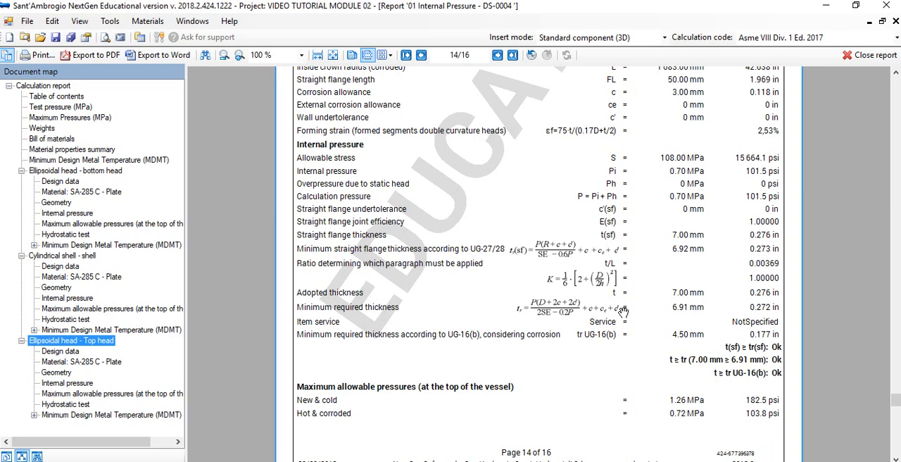
click(874, 55)
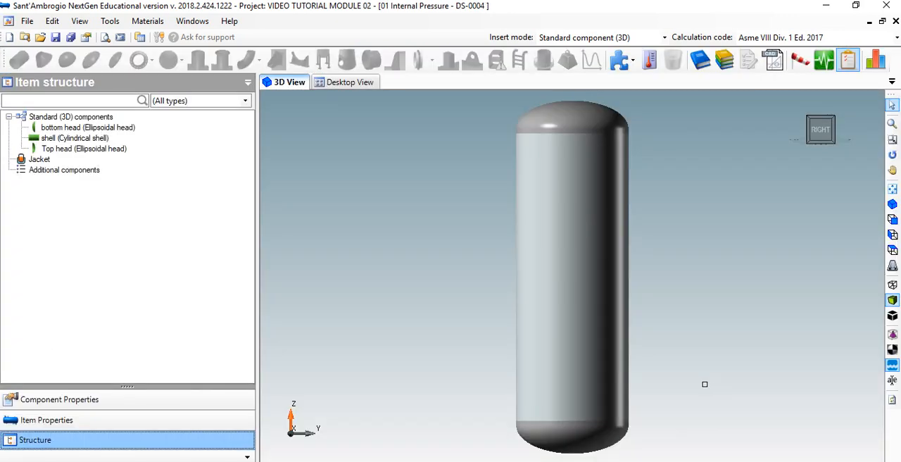